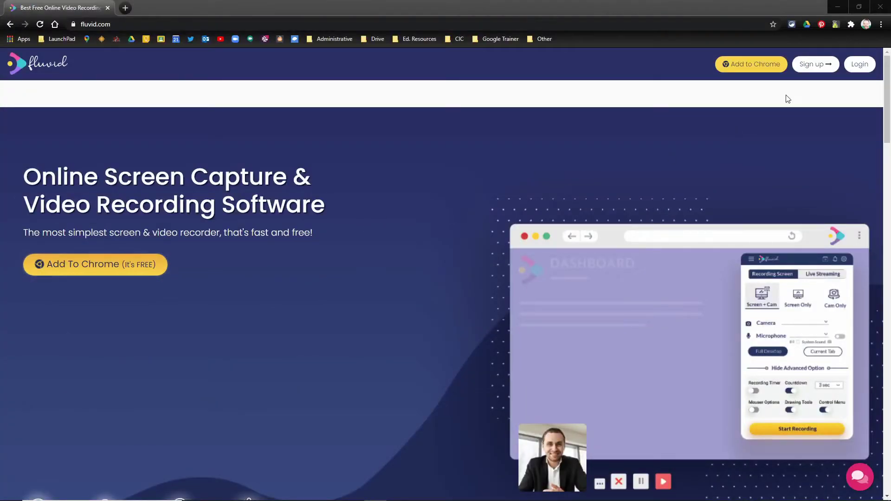
Log in through Sign up / Login on fluvid.com to reach the empty My Videos dashboard.
left_click(814, 65)
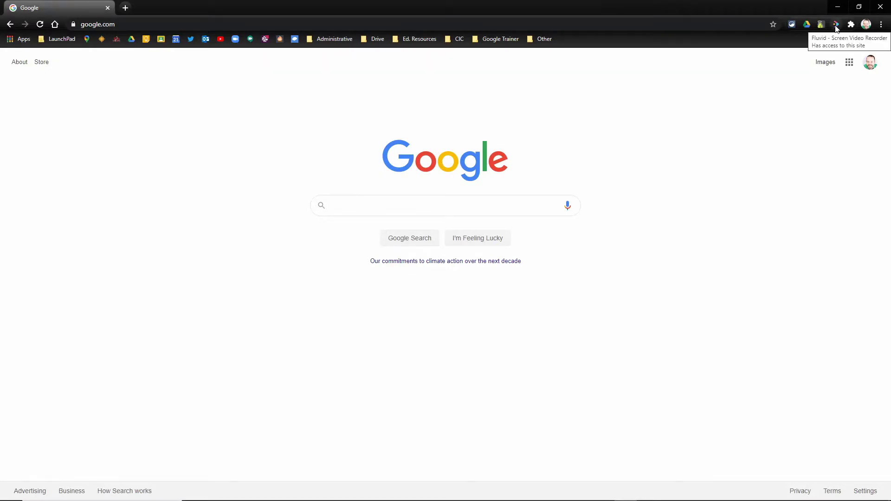
Open the Fluvid recorder, try Screen Only and Cam Only, then settle on Screen + Cam.
left_click(835, 25)
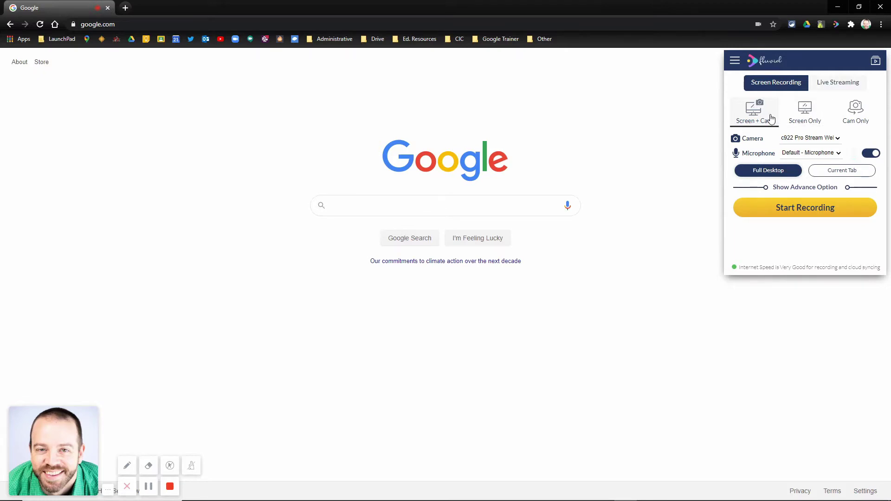
left_click(719, 130)
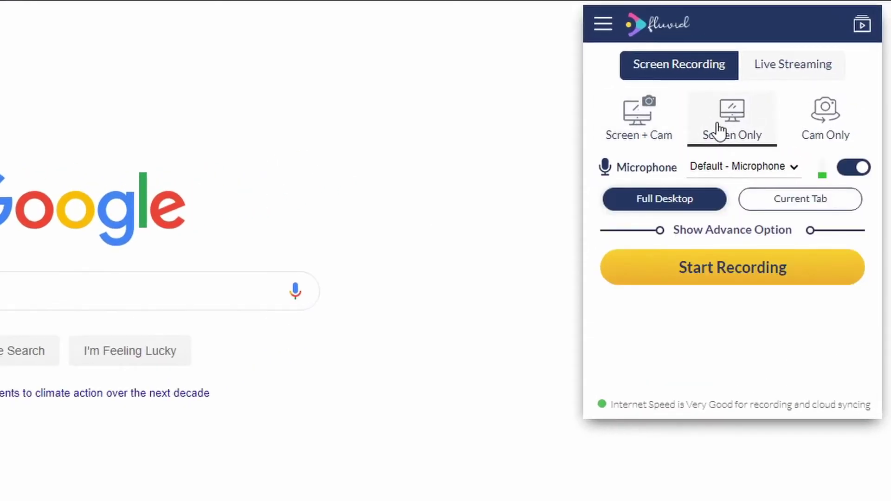
left_click(819, 123)
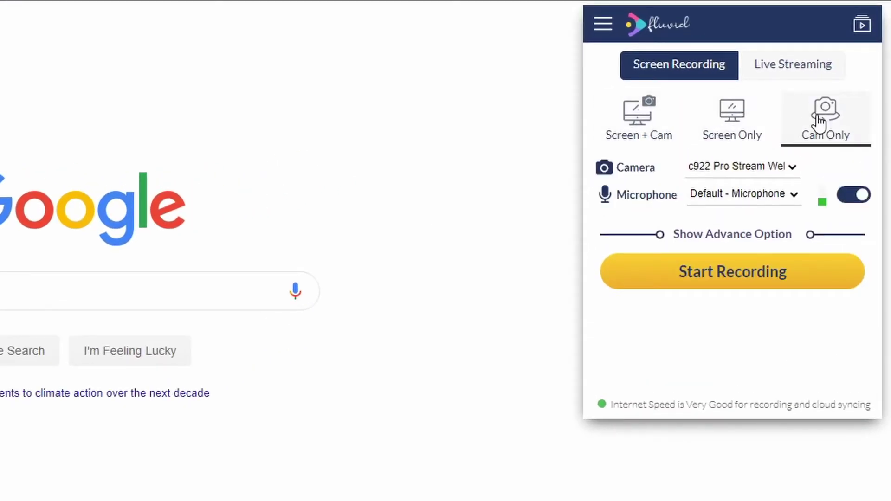
left_click(647, 115)
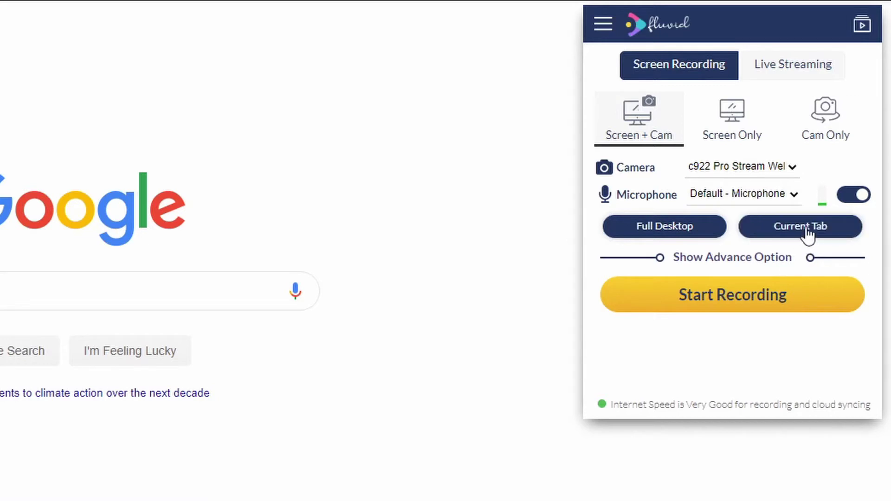
Show the advanced recording options and leave the Countdown at 3 Seconds.
left_click(725, 259)
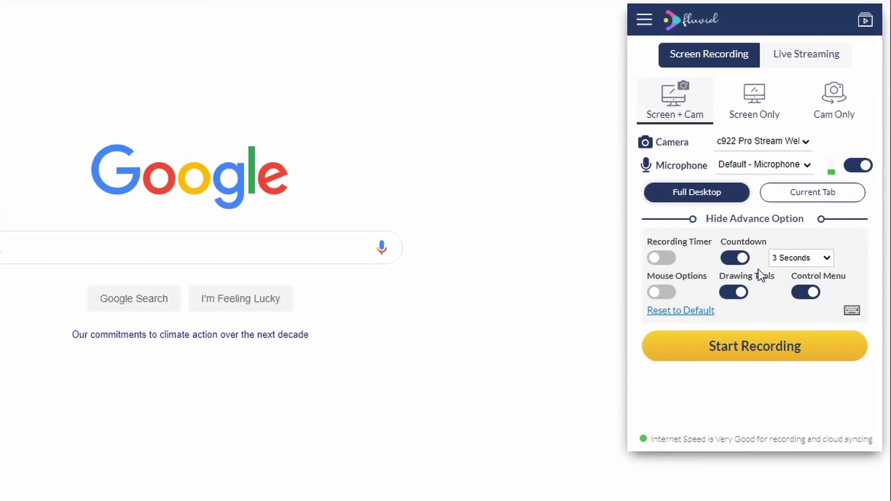
left_click(811, 259)
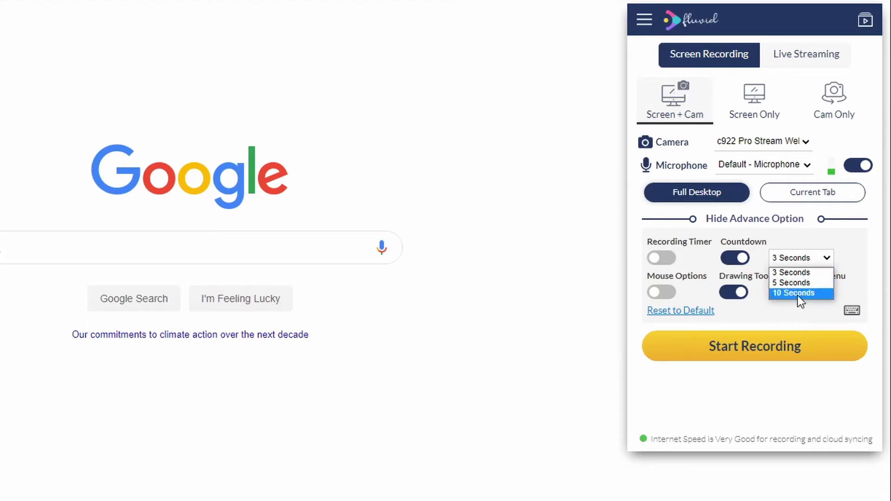
left_click(793, 235)
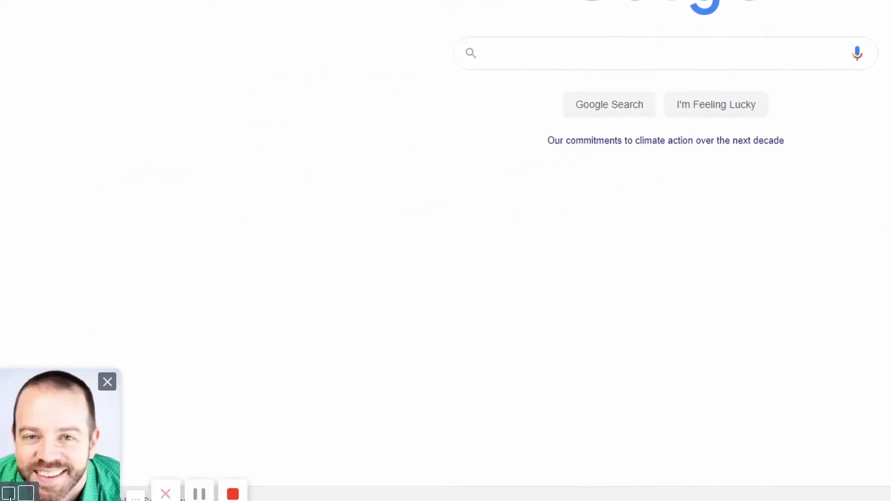
Try large, medium and small webcam bubble sizes, keep medium, and start recording.
left_click(62, 480)
left_click(62, 480)
left_click(44, 480)
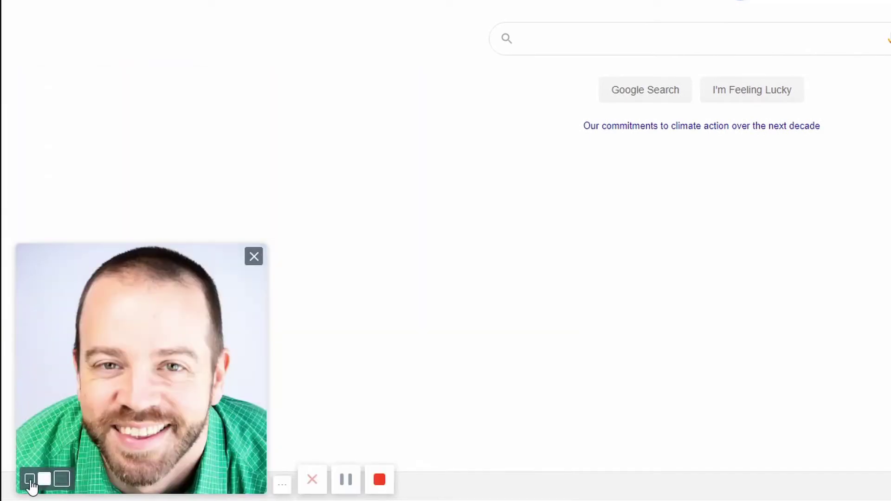
left_click(30, 480)
left_click(44, 480)
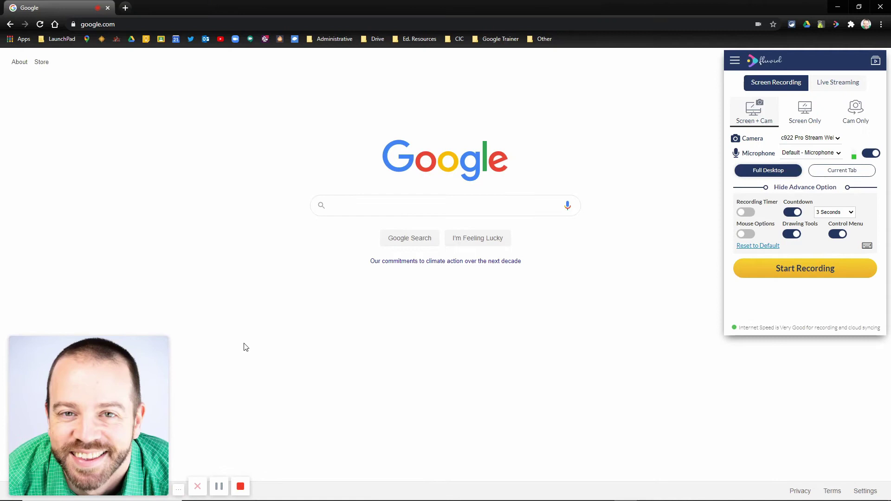
mouse_move(123, 404)
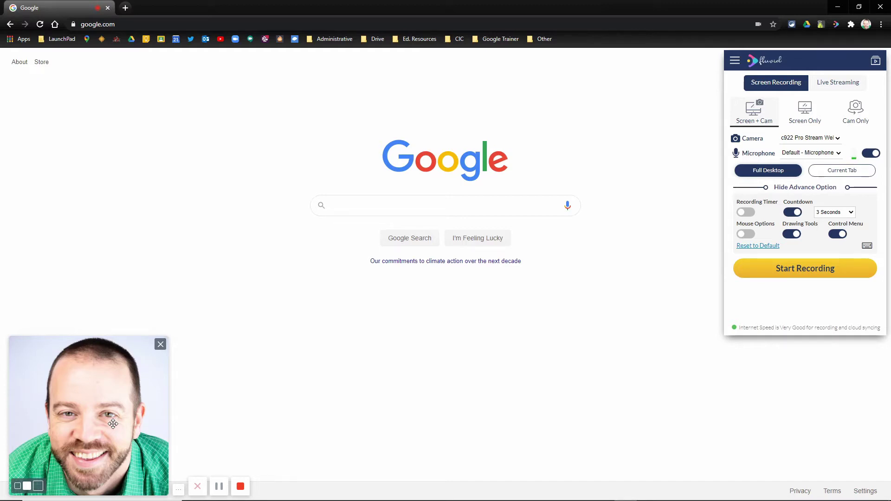
left_click(798, 275)
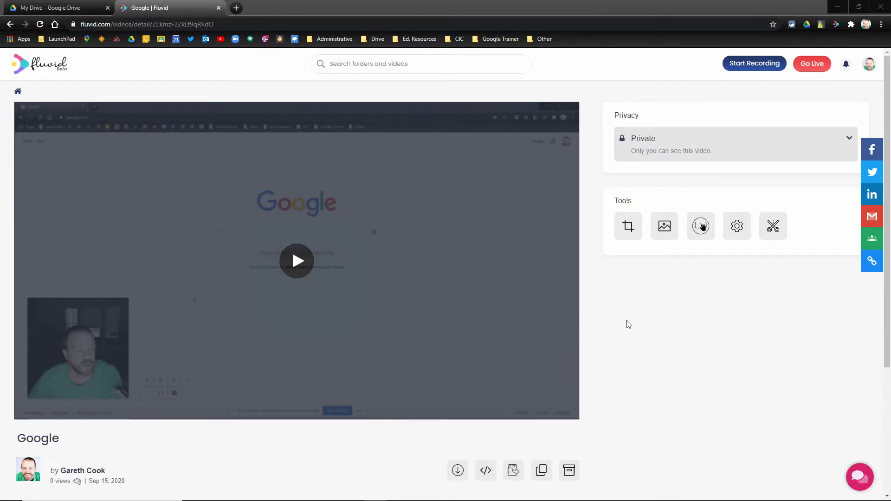
Play the 1:32 Google recording and pause it at 0:04.
left_click(296, 263)
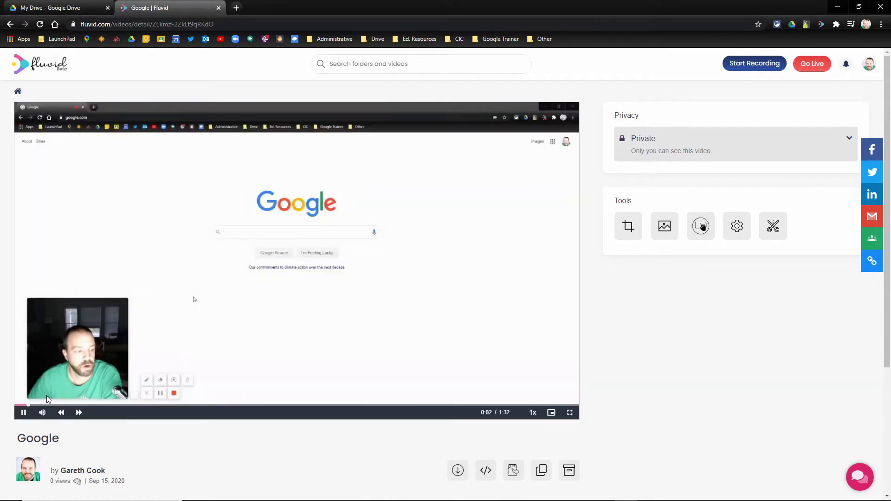
left_click(25, 413)
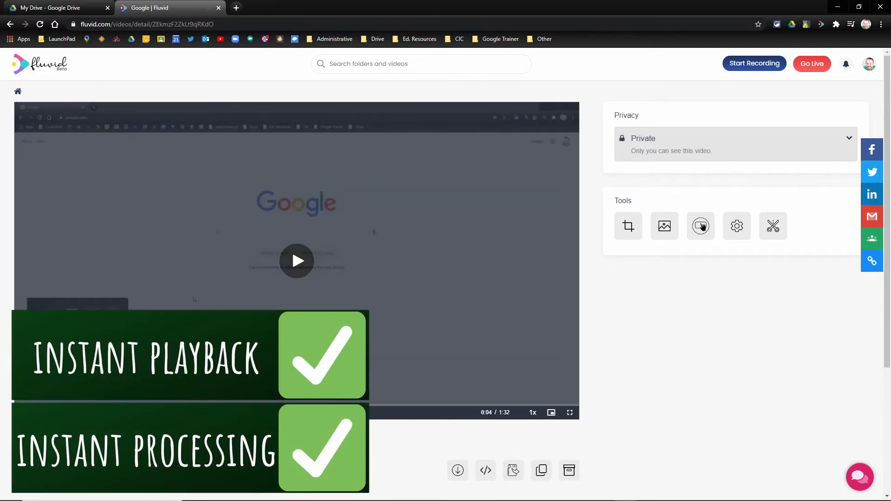
Re-save the title 'Google' and look over the description, tags and comments below the video.
scroll(431, 382, "down", 4)
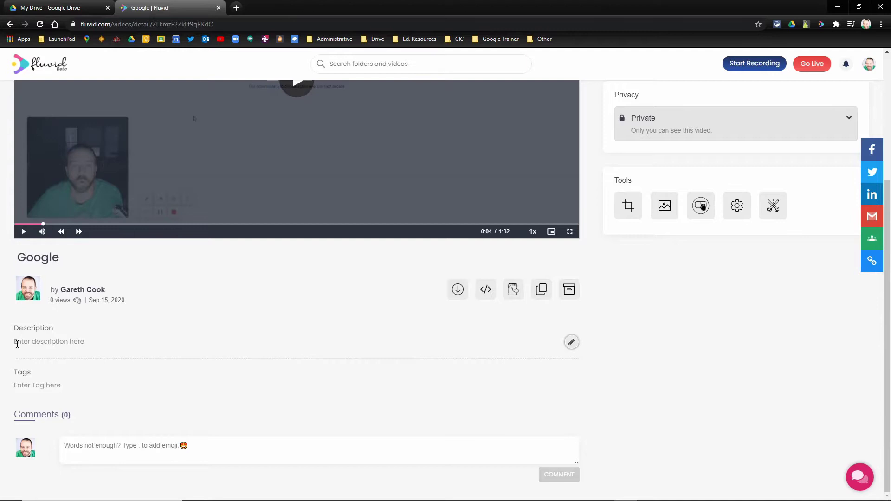
left_click(67, 257)
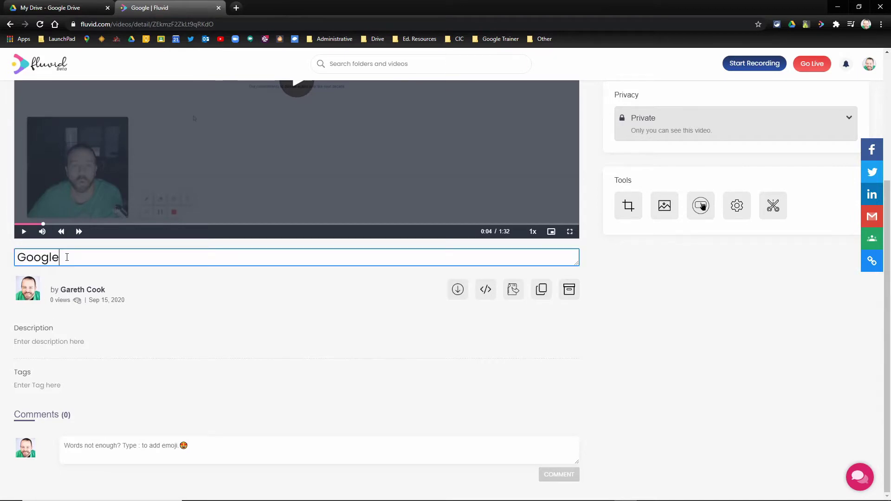
left_click(50, 385)
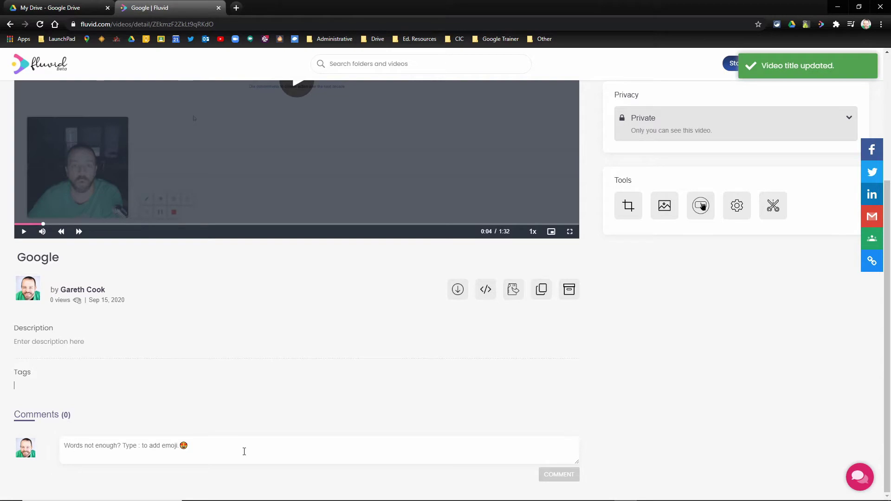
scroll(418, 413, "up", 3)
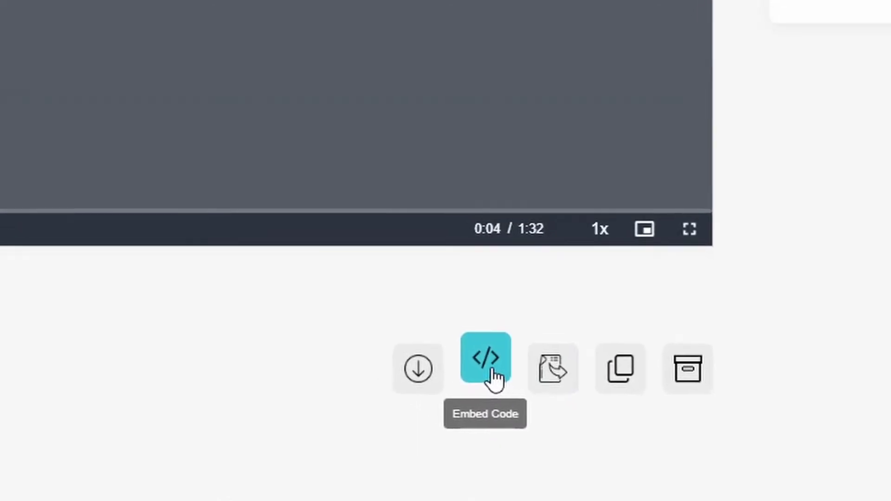
Copy the video's embed code and switch its sizing between Fixed 640×360 and Responsive.
left_click(491, 371)
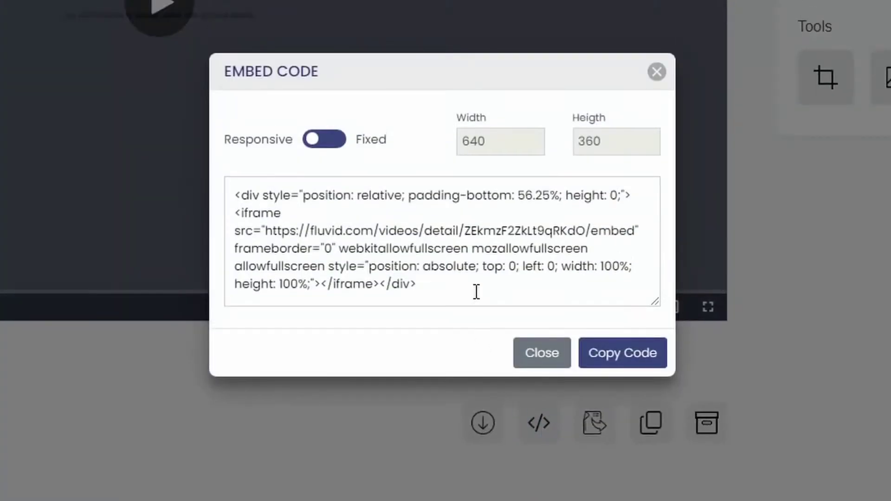
left_click(610, 355)
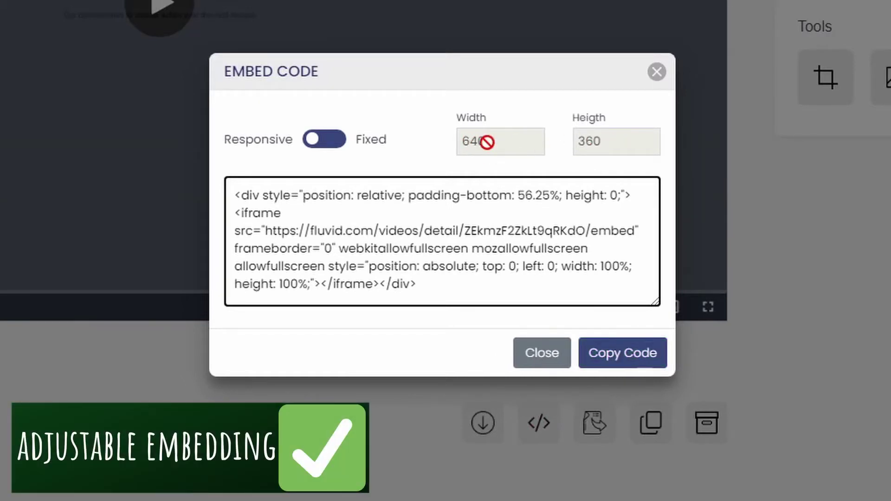
left_click(319, 157)
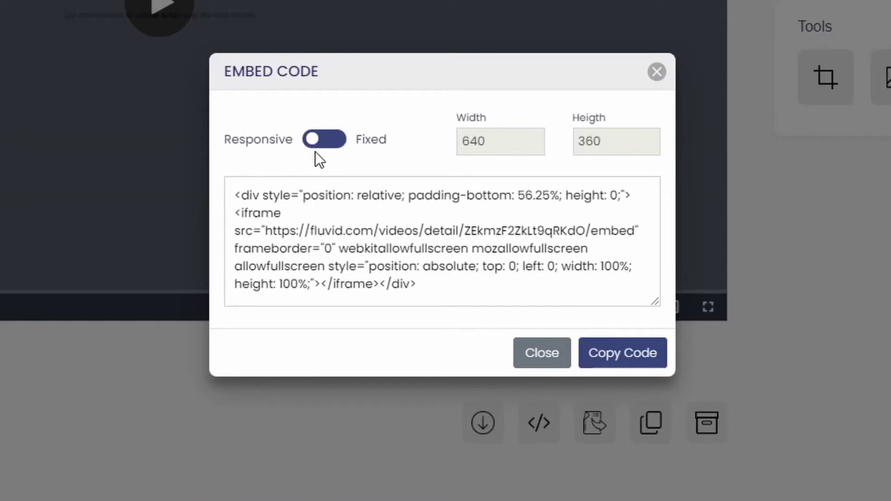
left_click(317, 145)
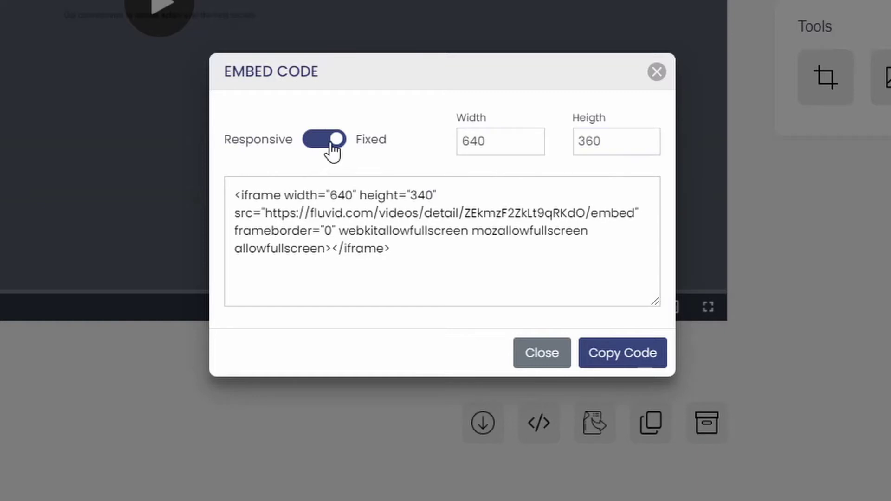
left_click(328, 142)
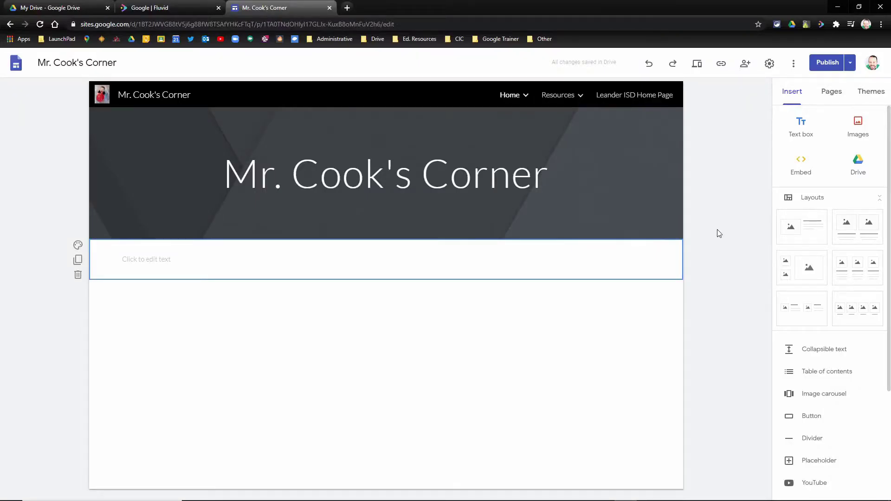
Paste the Fluvid iframe embed code into Google Sites' Embed code box on Mr. Cook's Corner.
left_click(802, 163)
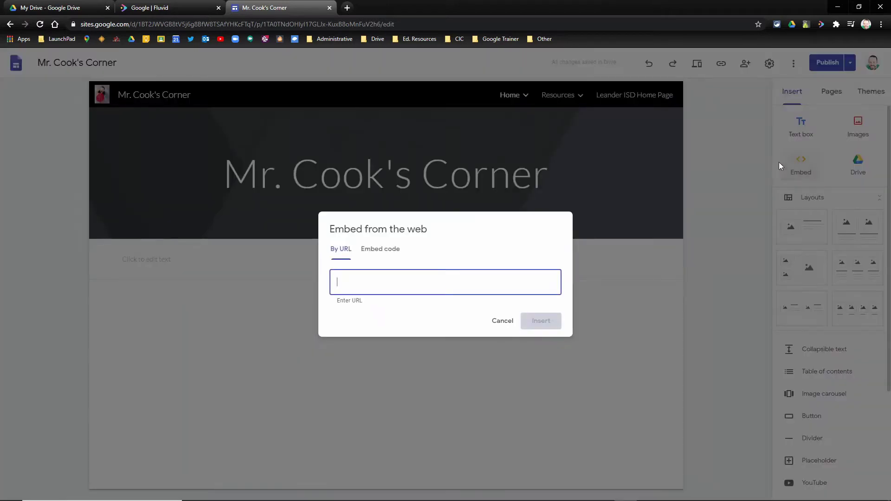
left_click(375, 234)
right_click(356, 267)
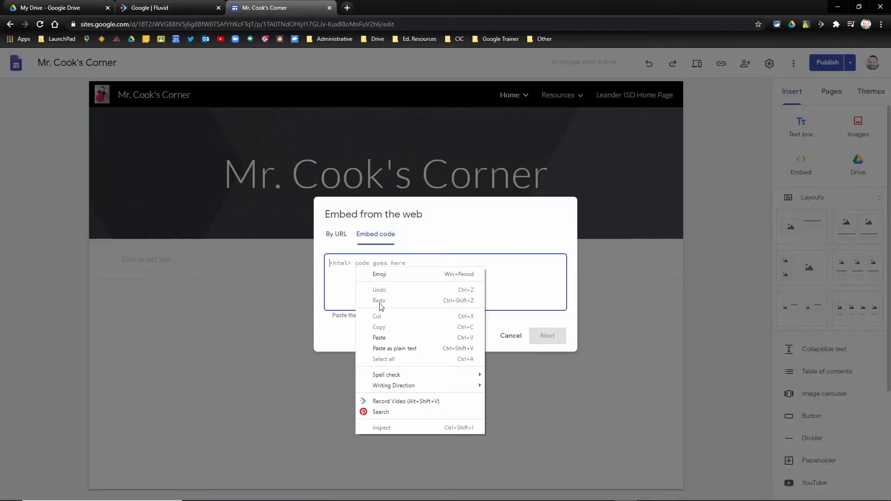
left_click(381, 339)
key("ctrl+shift+Tab")
left_click_drag(418, 291, 334, 263)
left_click(527, 342)
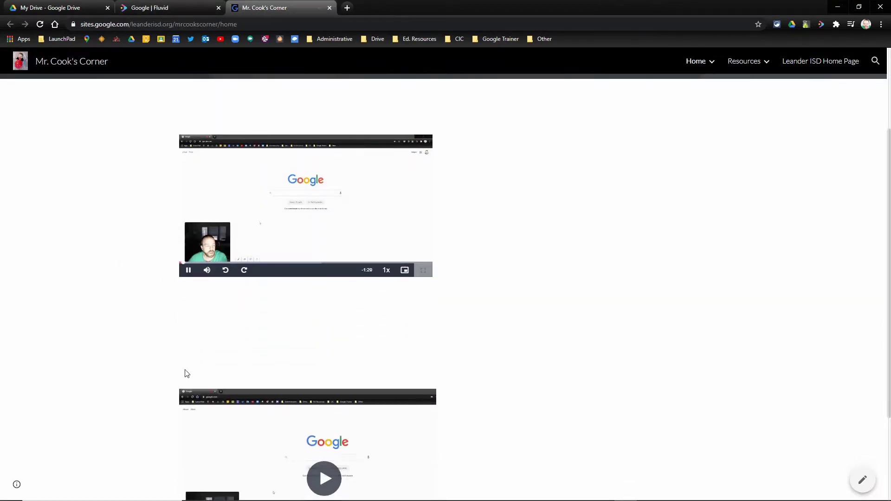
On the published site, pause the first embedded video and play the second one.
left_click(189, 271)
scroll(161, 298, "down", 3)
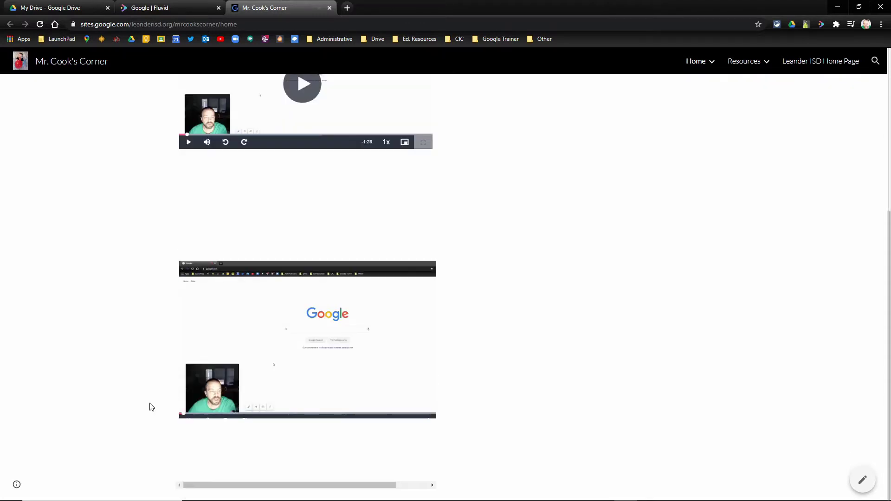
left_click(188, 417)
scroll(81, 289, "up", 5)
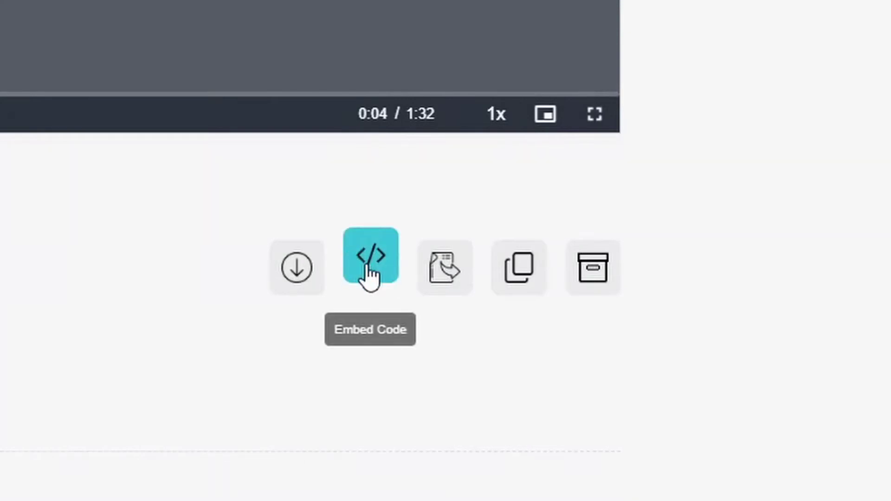
Copy the video's shareable link and open it with Paste & Go in a private Firefox window.
left_click(515, 266)
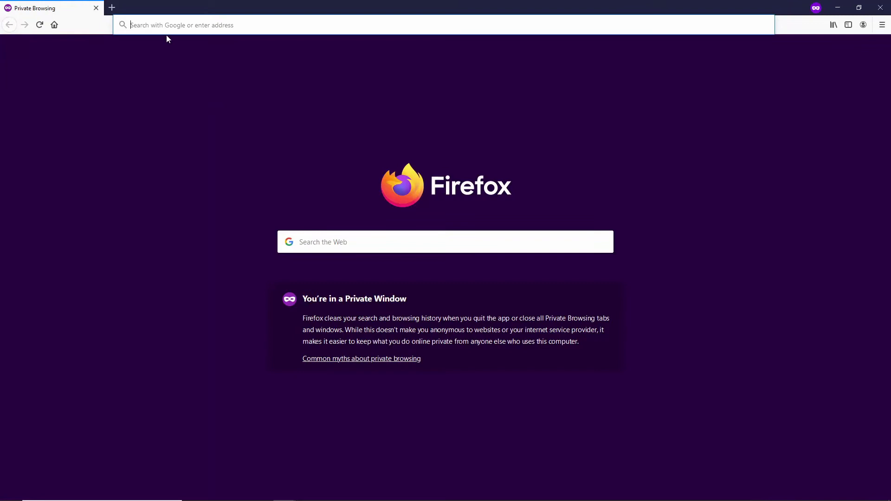
right_click(168, 26)
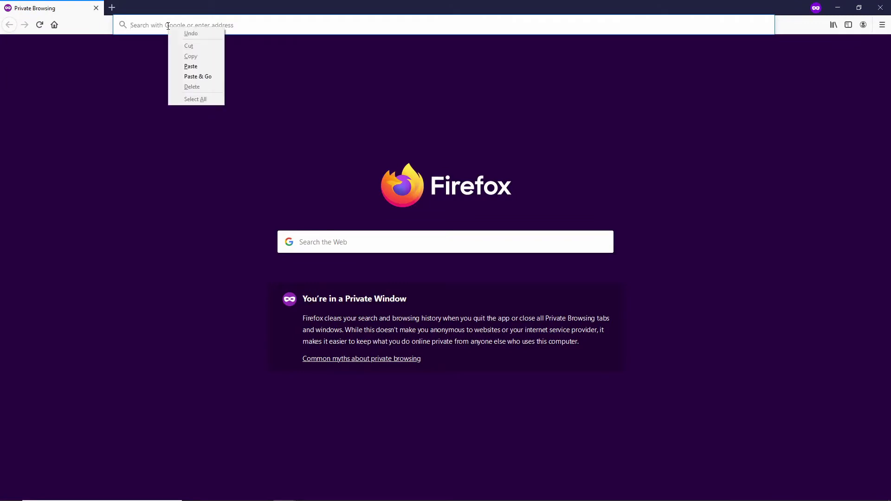
left_click(197, 78)
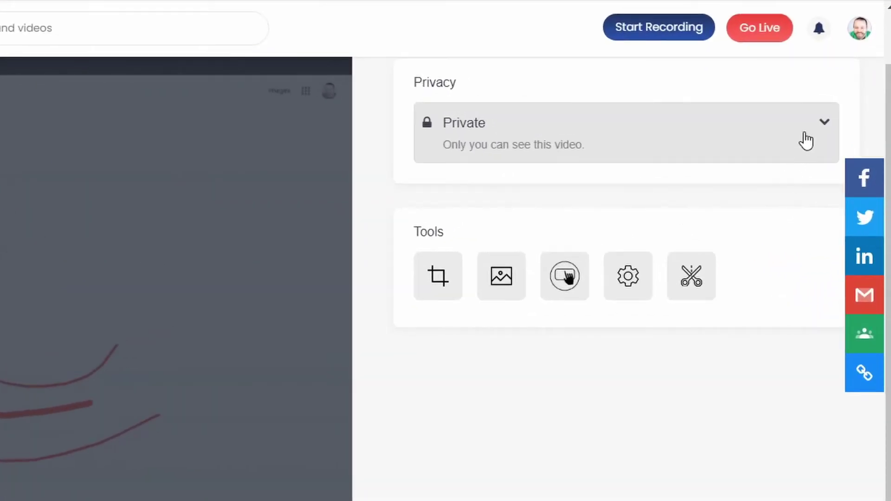
Set the video's privacy to Limited Access with a password, then bring up Invite People.
left_click(805, 139)
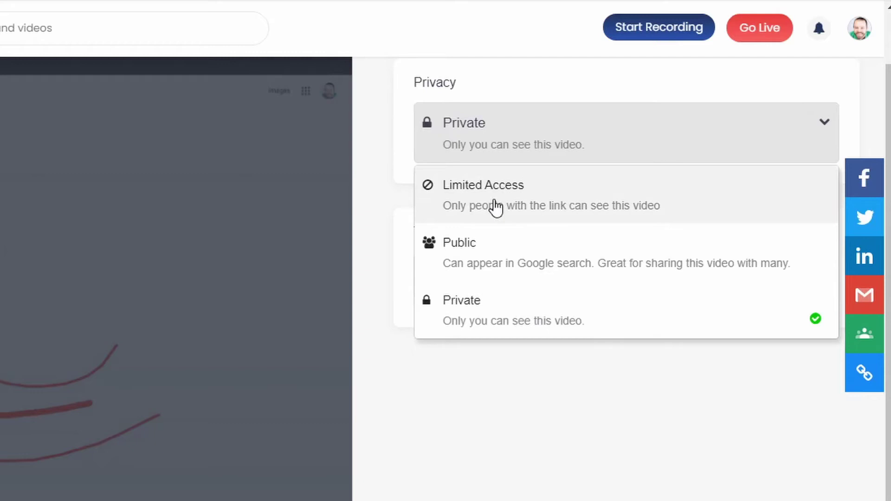
left_click(495, 208)
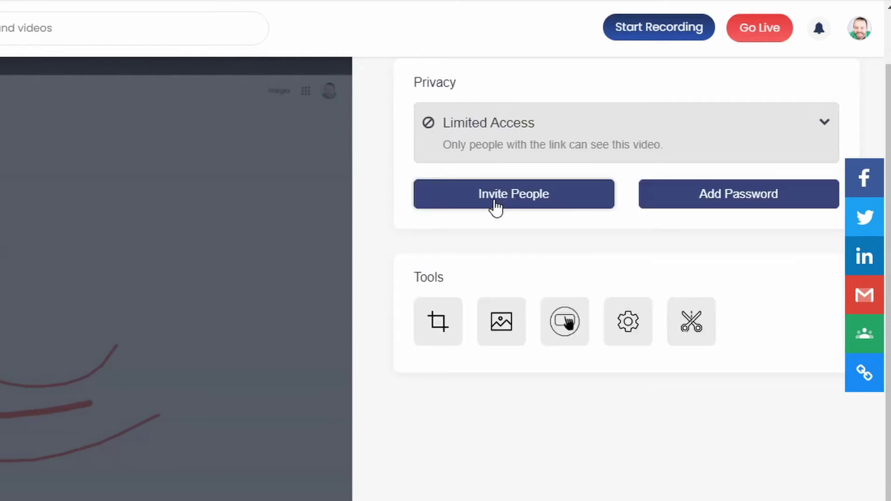
left_click(672, 209)
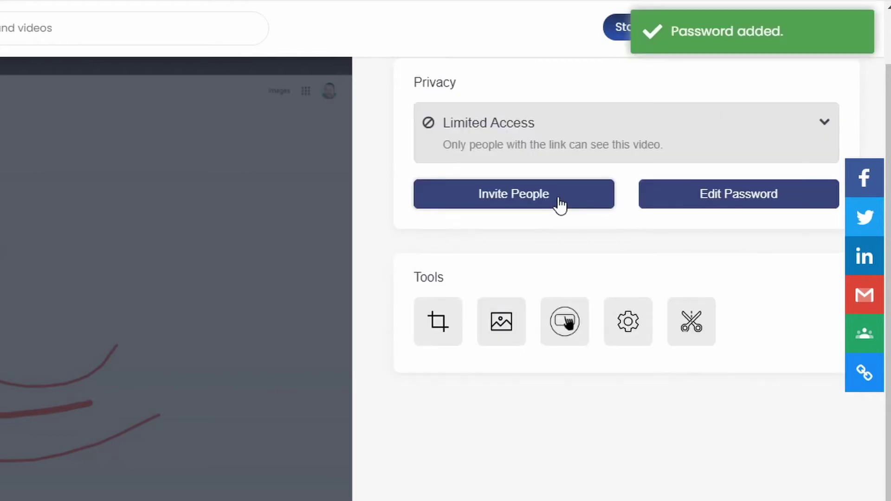
left_click(560, 204)
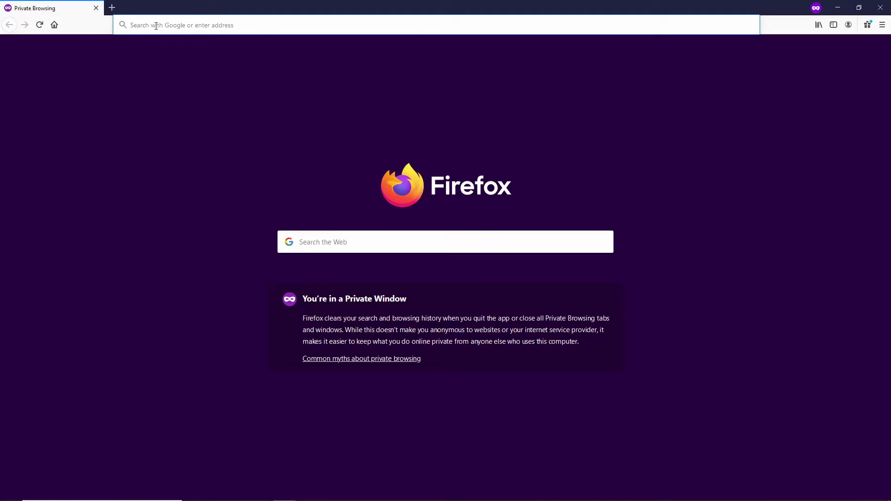
Open the shared video link in the private window and unlock it with the password.
right_click(156, 26)
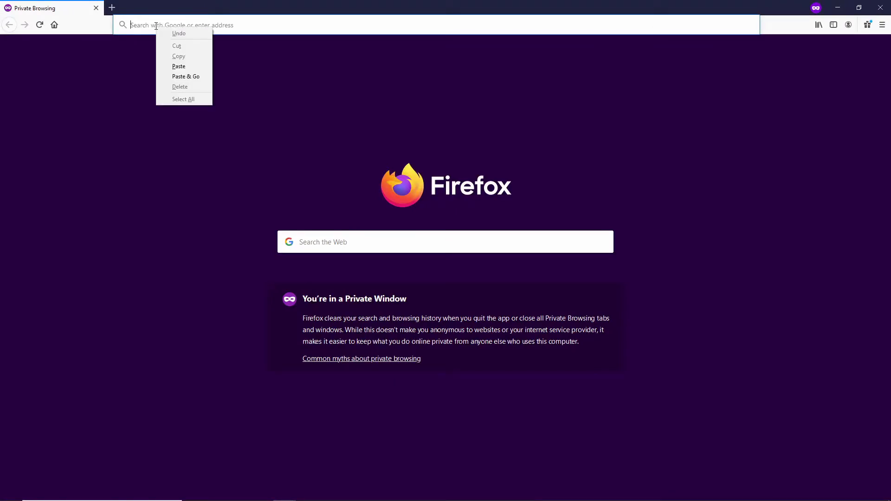
left_click(189, 77)
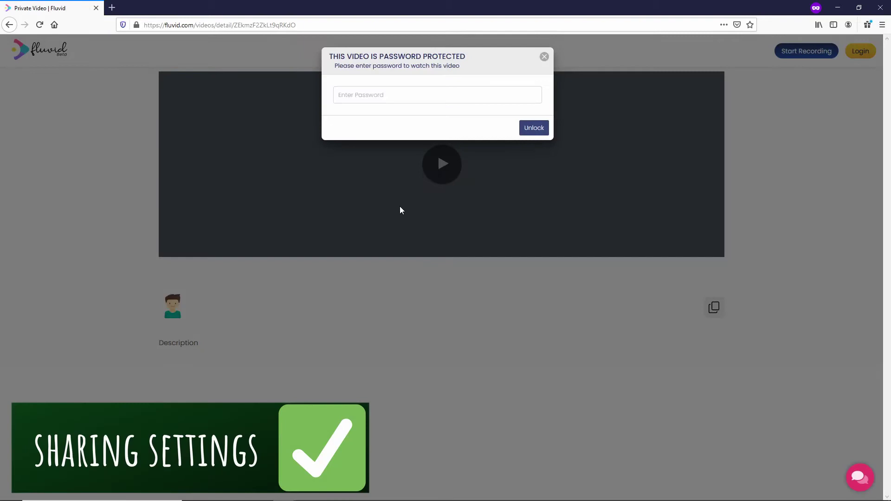
left_click(364, 98)
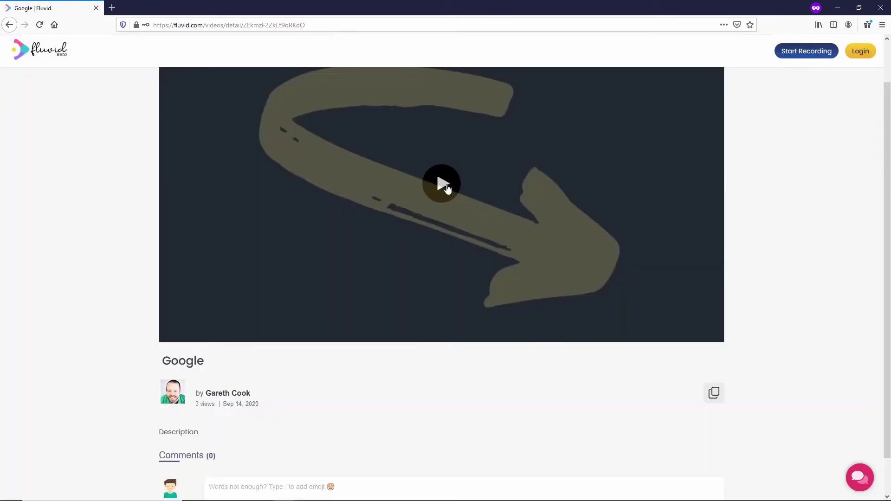
left_click(441, 183)
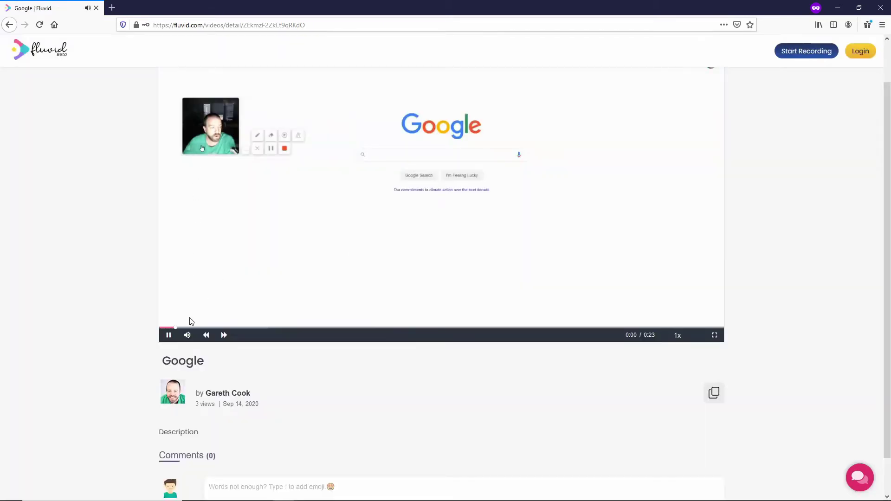
Pause the shared Google video playing in the private window.
left_click(169, 335)
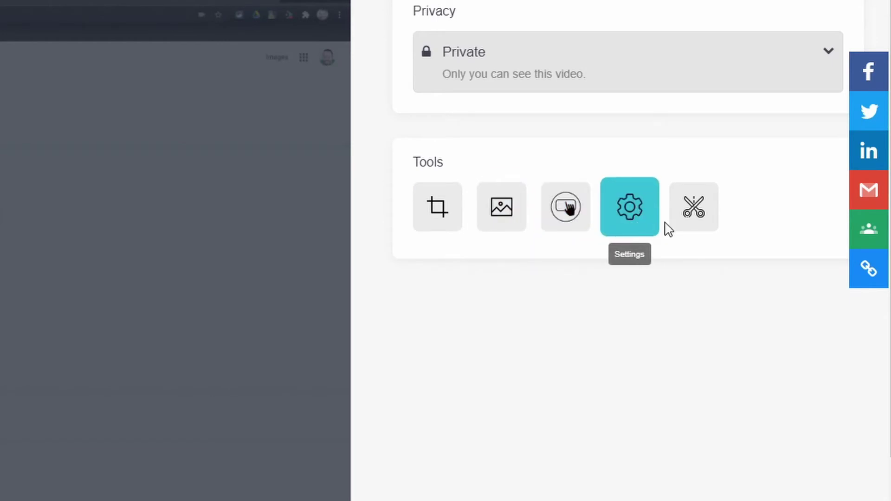
left_click(630, 209)
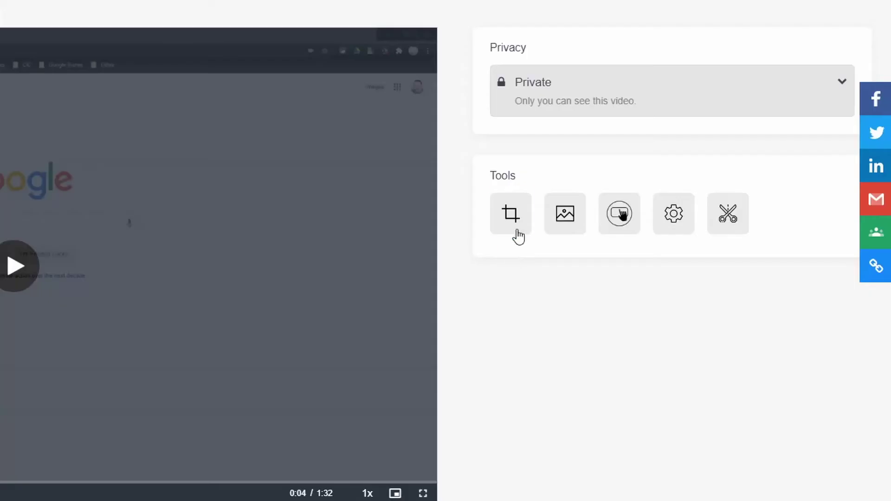
Crop the Google video to 00:00:11–00:00:48 and start publishing the cropped version.
left_click(519, 227)
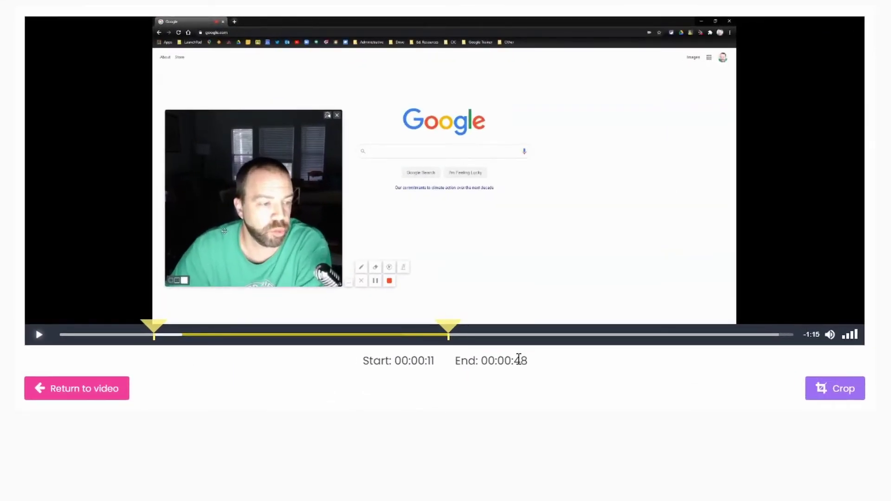
left_click(841, 391)
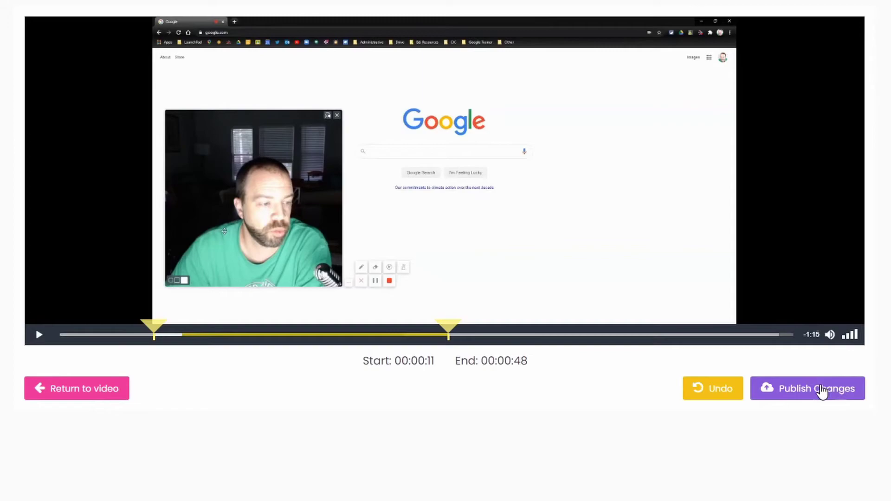
left_click(823, 391)
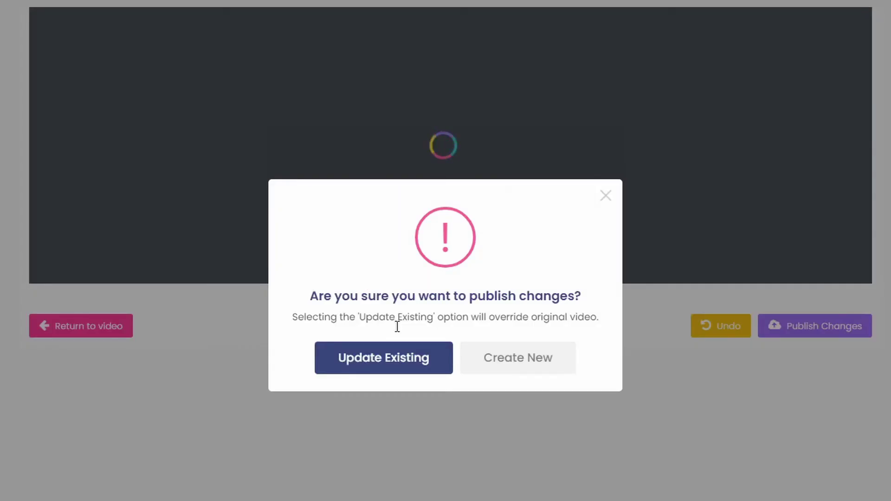
Overwrite the original with the cropped 0:37 version and pause its playback.
left_click(390, 360)
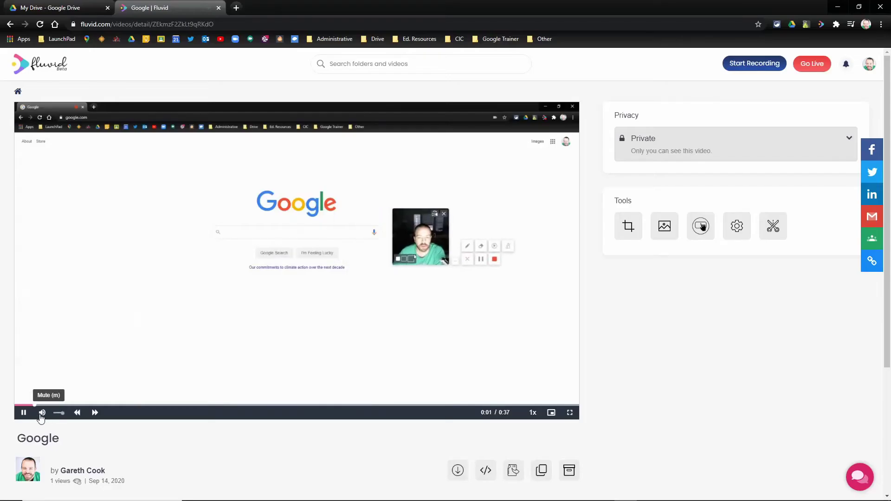
left_click(24, 414)
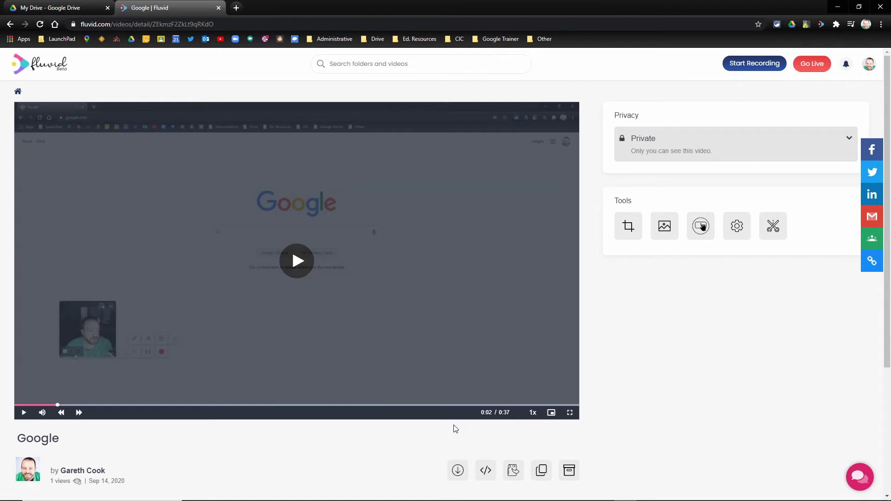
Open the trimming editor to cut 00:00:12–00:00:26 from the Google recording.
left_click(774, 226)
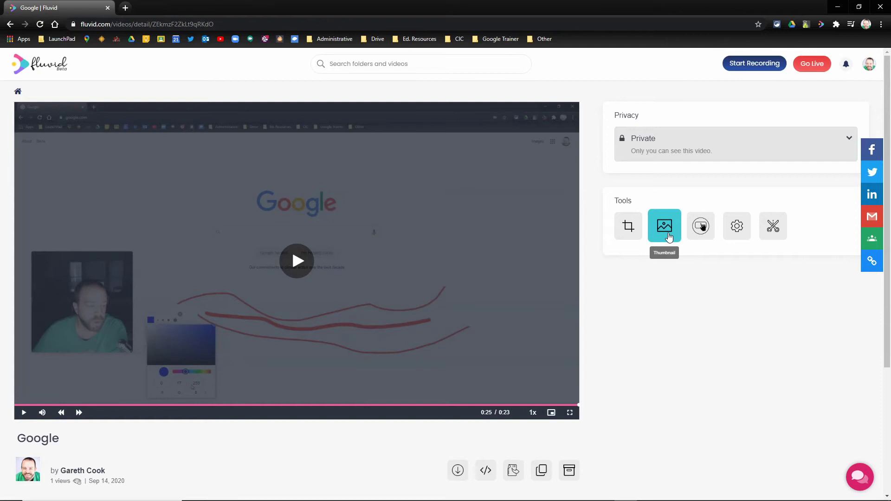
Set 2.png, the yellow curved arrow from School pics, as the video's thumbnail.
left_click(669, 238)
scroll(207, 115, "down", 5)
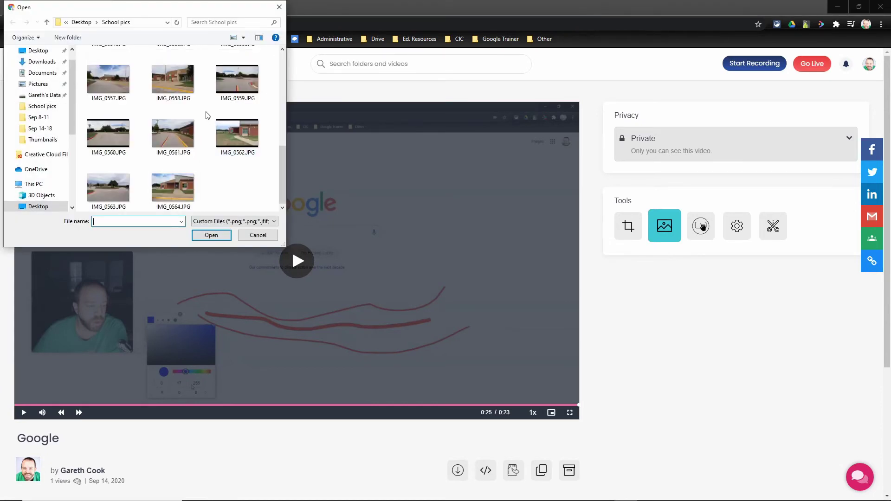
scroll(207, 115, "up", 5)
left_click(166, 63)
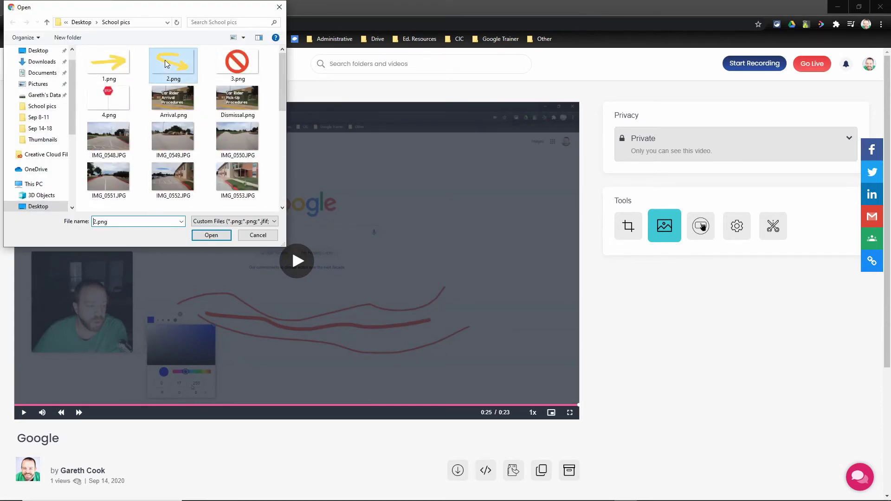
left_click(213, 236)
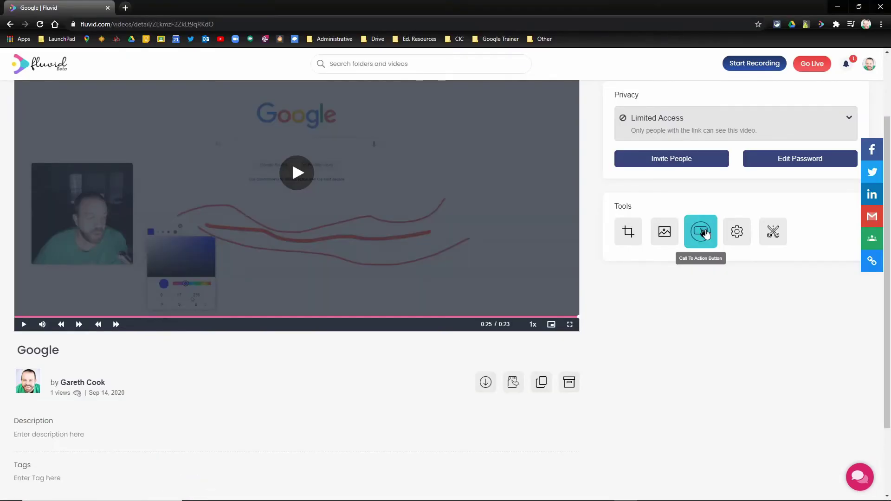
left_click(702, 232)
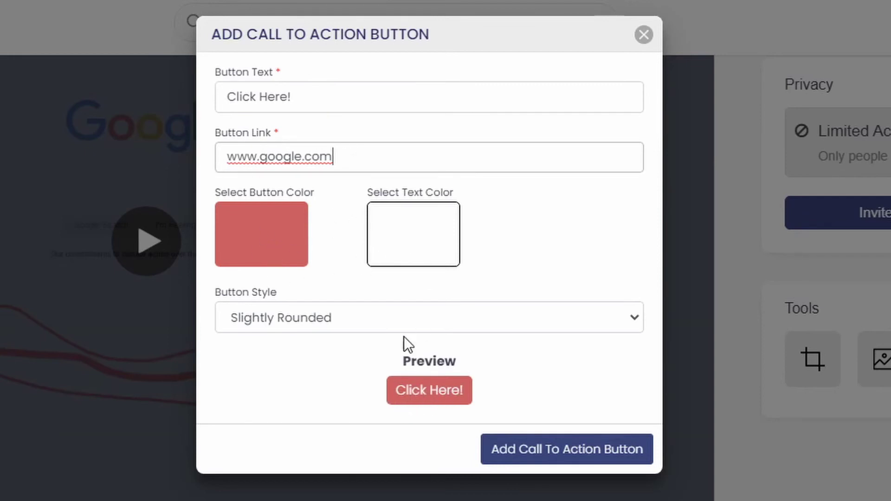
left_click(512, 443)
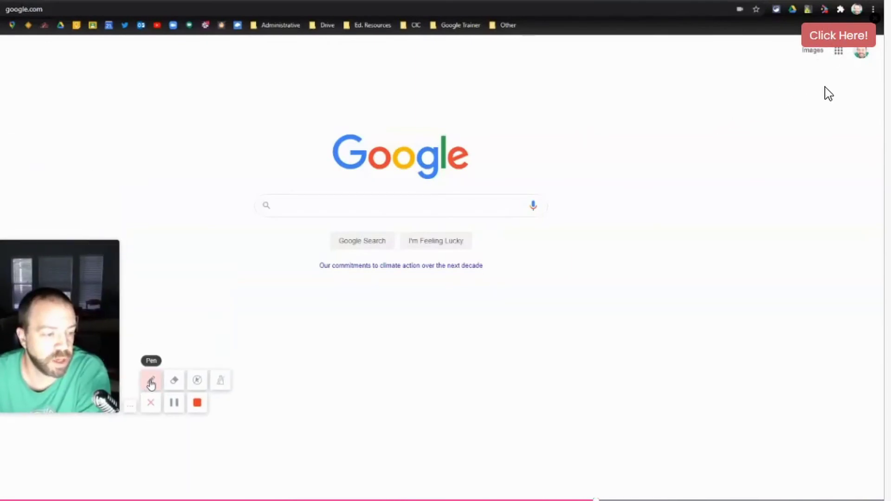
left_click(834, 41)
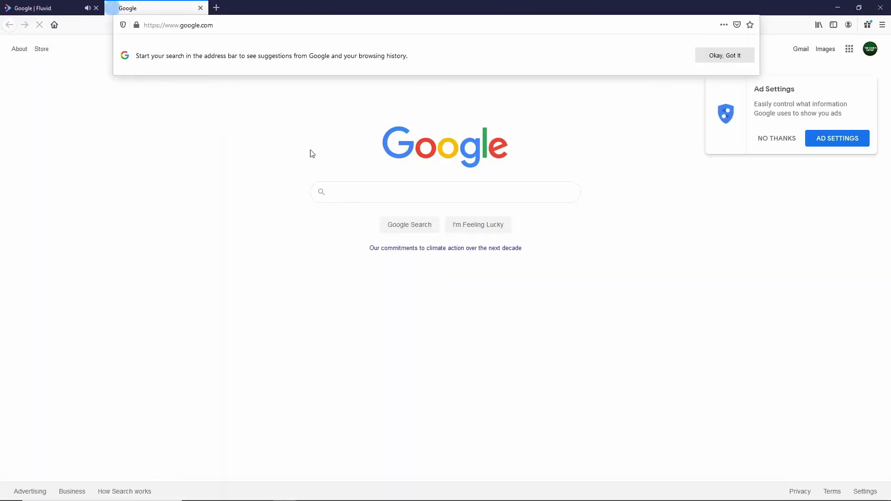
left_click(178, 112)
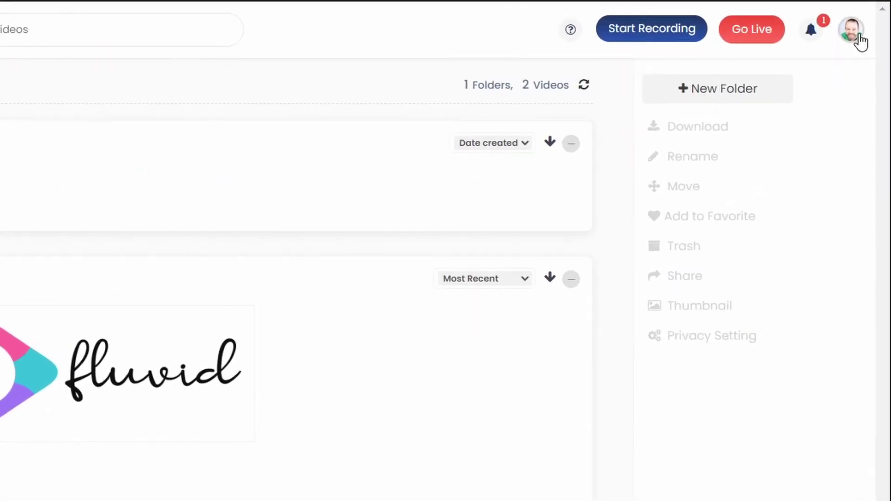
View the account storage: 1.81 MB of 10GB used on the Free Plan.
left_click(859, 41)
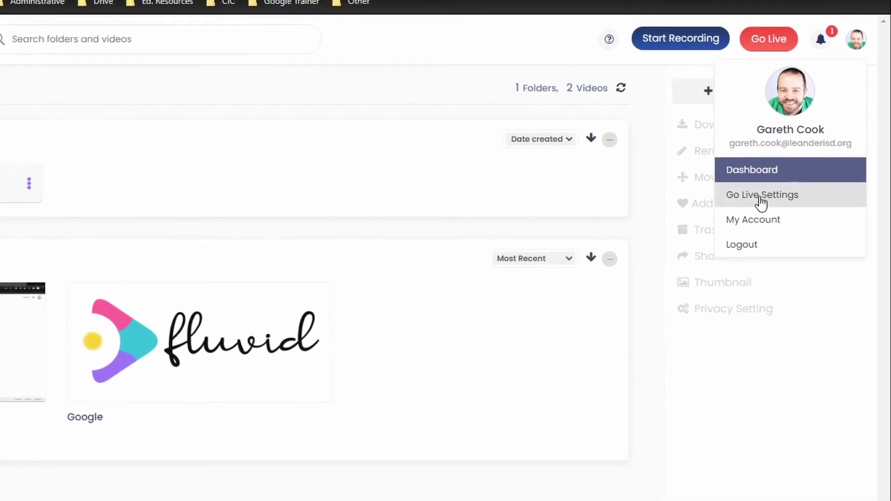
left_click(752, 219)
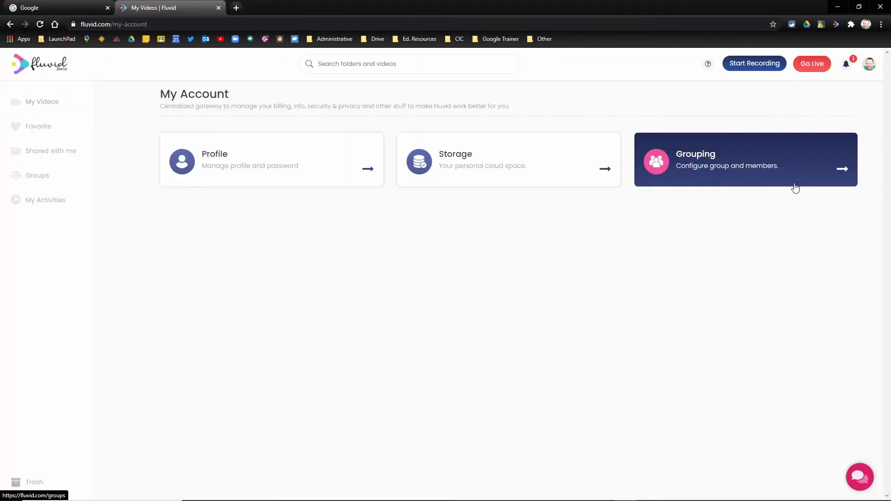
left_click(472, 154)
left_click_drag(629, 132, 692, 131)
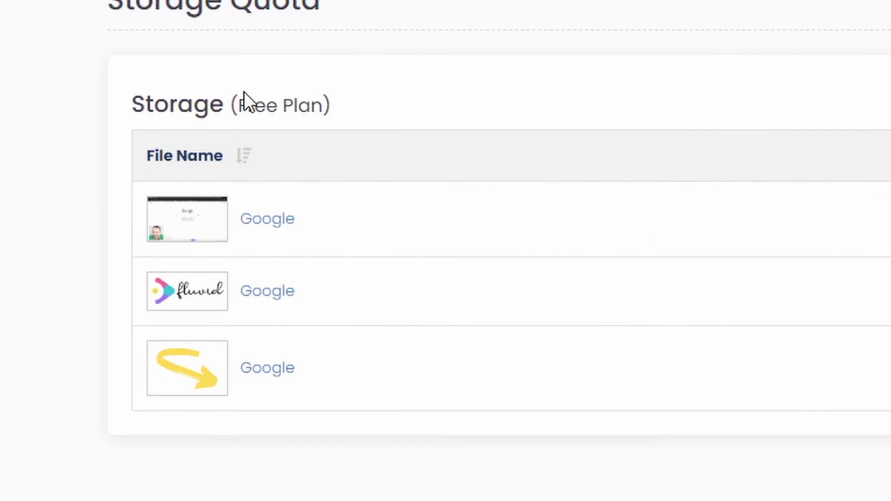
left_click_drag(241, 101, 323, 104)
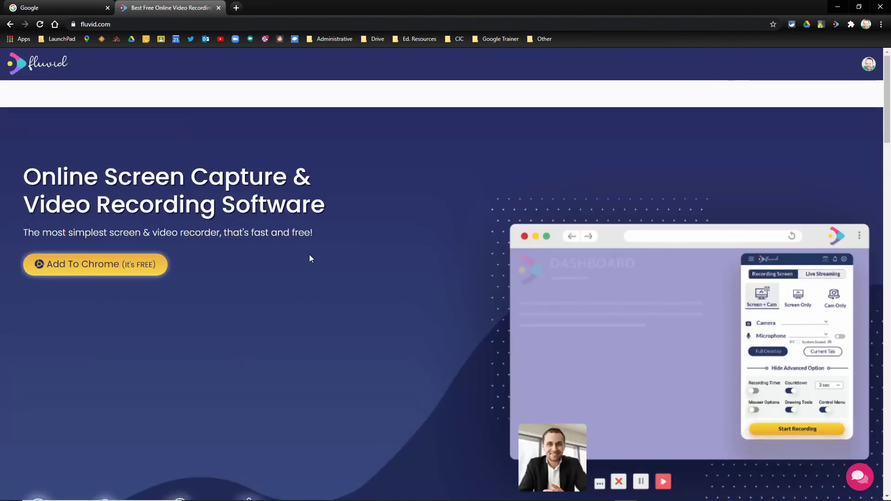
scroll(355, 255, "down", 2)
scroll(355, 259, "down", 5)
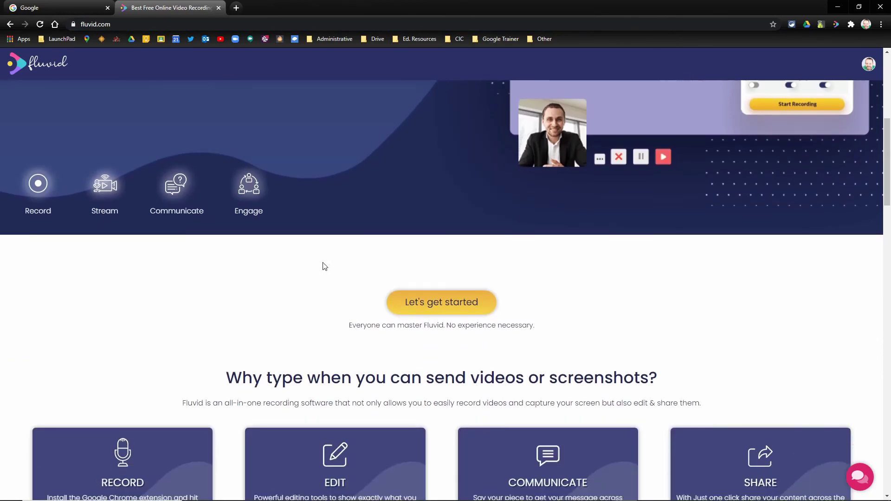
scroll(324, 266, "down", 1)
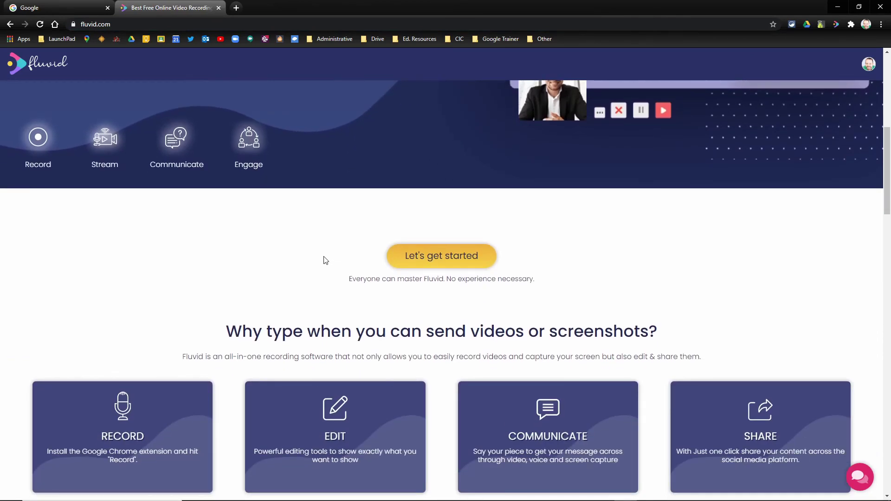
scroll(339, 250, "down", 7)
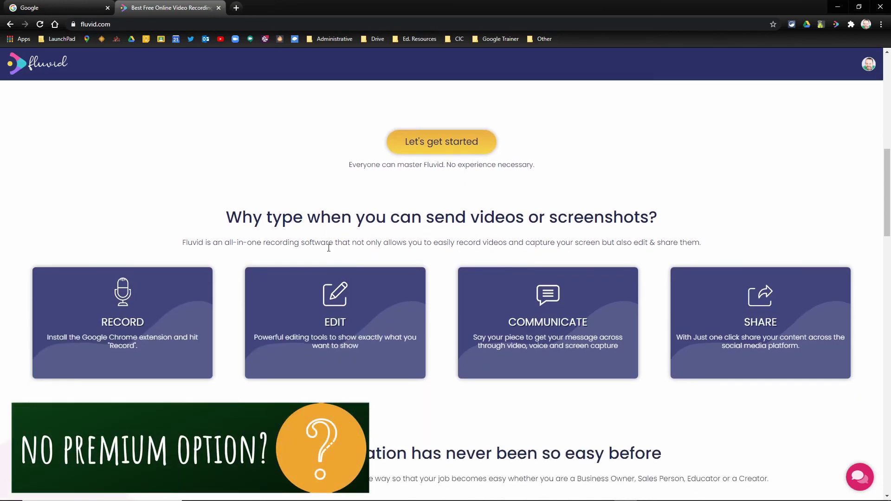
scroll(327, 252, "down", 4)
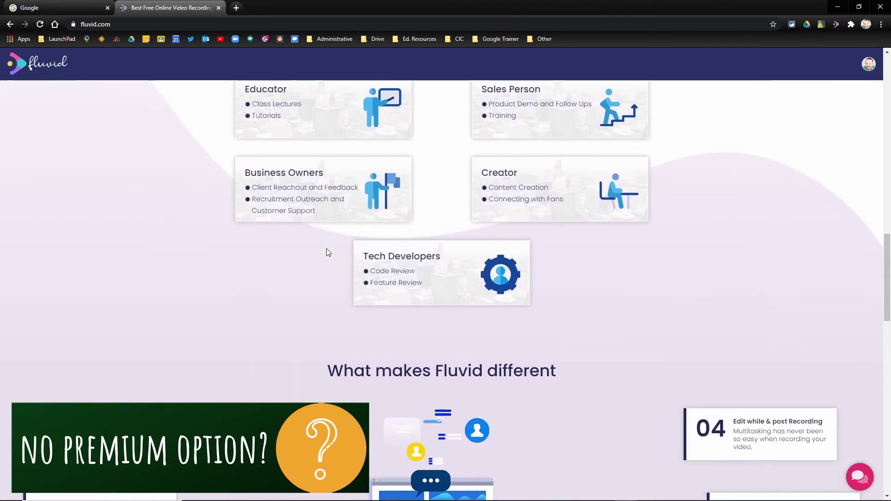
scroll(303, 267, "down", 3)
scroll(302, 268, "down", 6)
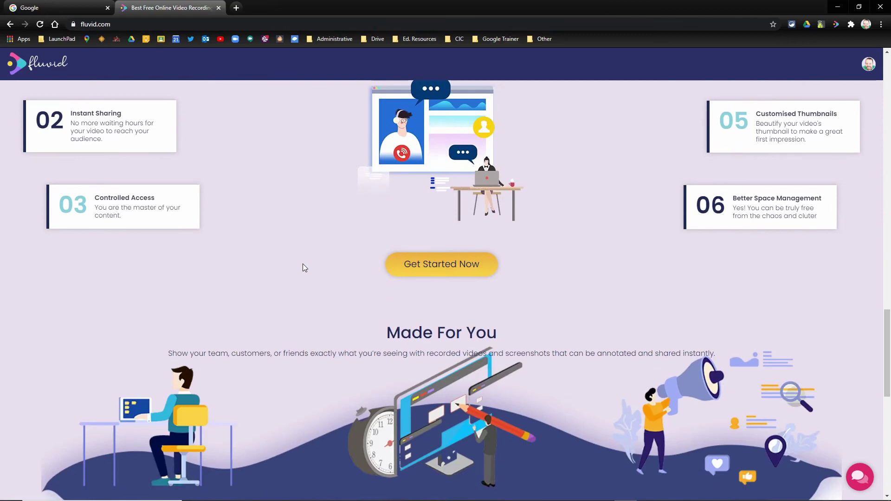
scroll(304, 267, "down", 4)
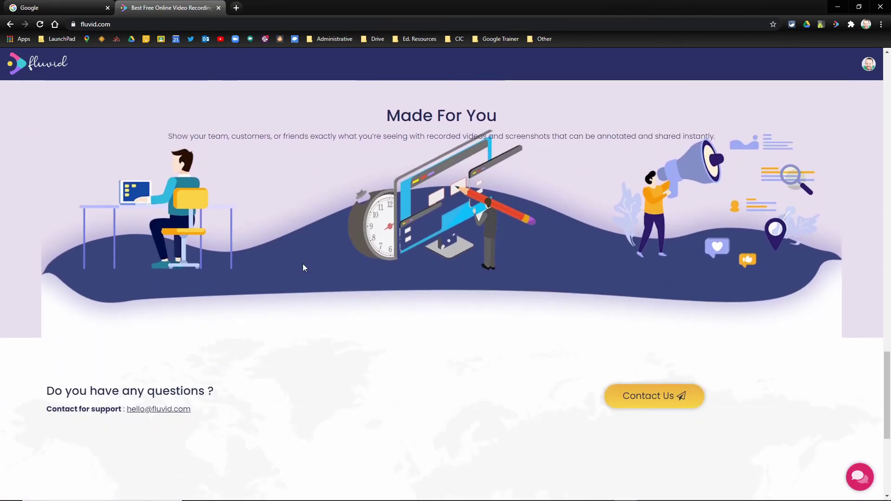
scroll(305, 267, "down", 3)
key("Home")
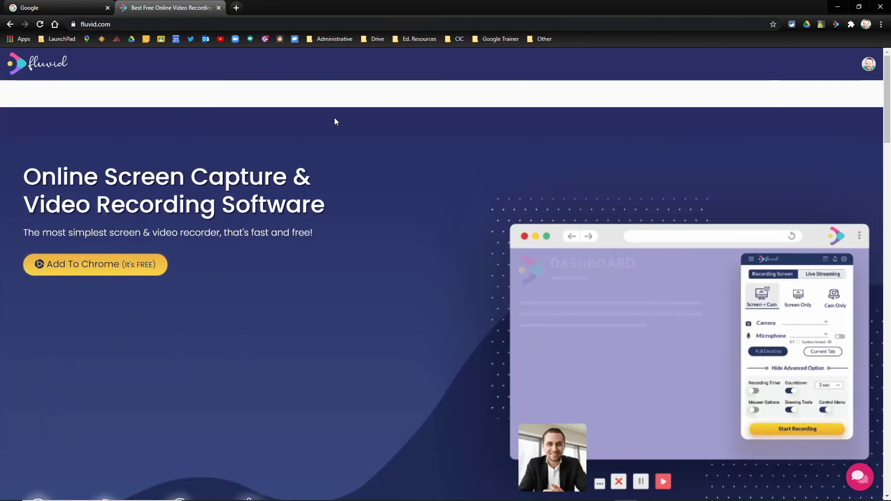